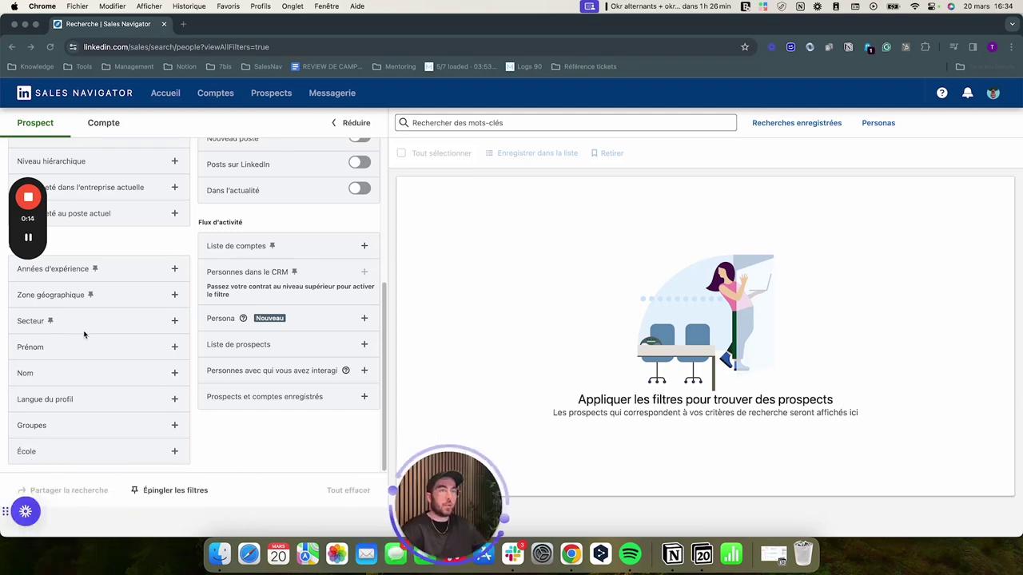
Filter the prospect search by sector, searching for "internet" and including "Technologie, information et Internet"
{"action": "left_click", "coordinate": [174, 321]}
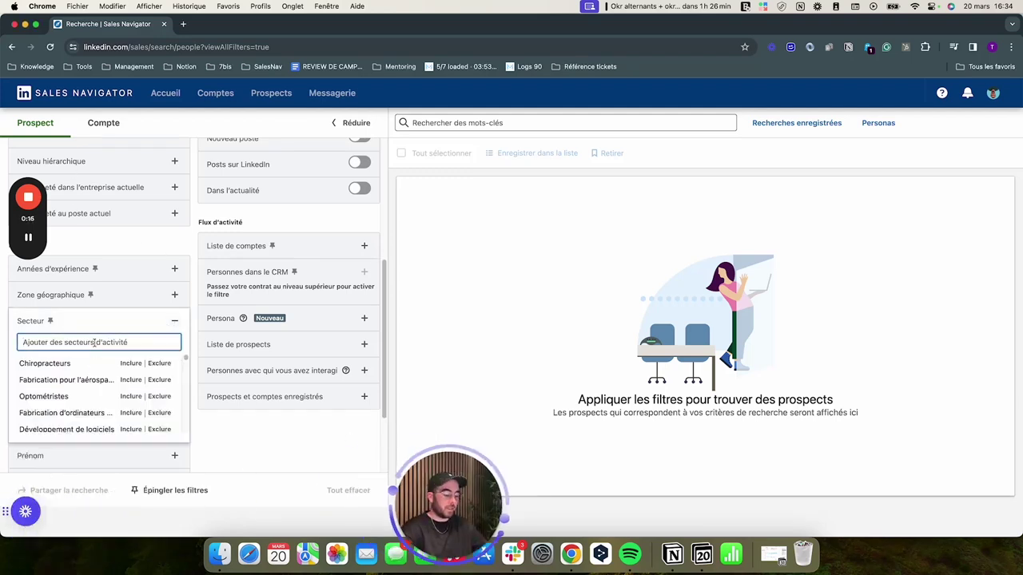
{"action": "type", "text": "interne"}
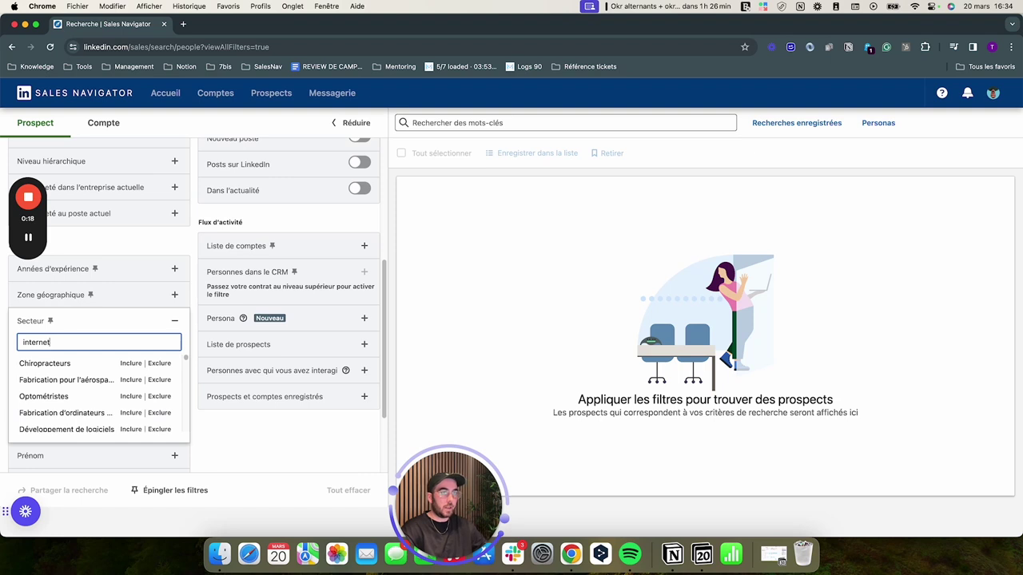
{"action": "type", "text": "t"}
{"action": "left_click", "coordinate": [139, 363]}
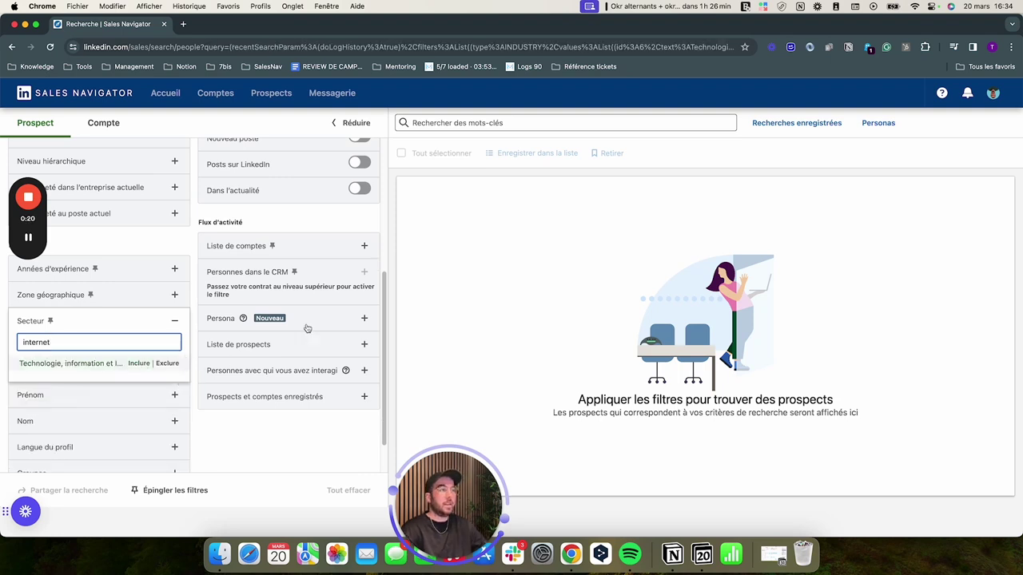
{"action": "left_click_drag", "start_coordinate": [438, 525], "coordinate": [534, 474]}
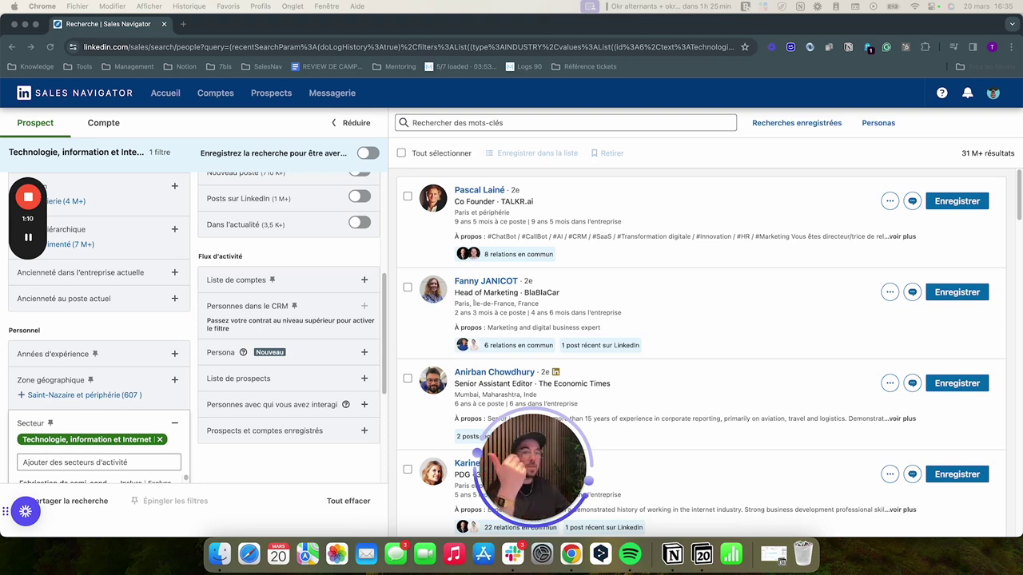
Switch the search from prospects to accounts and check which ranges the follower-count filter offers
{"action": "left_click", "coordinate": [103, 122]}
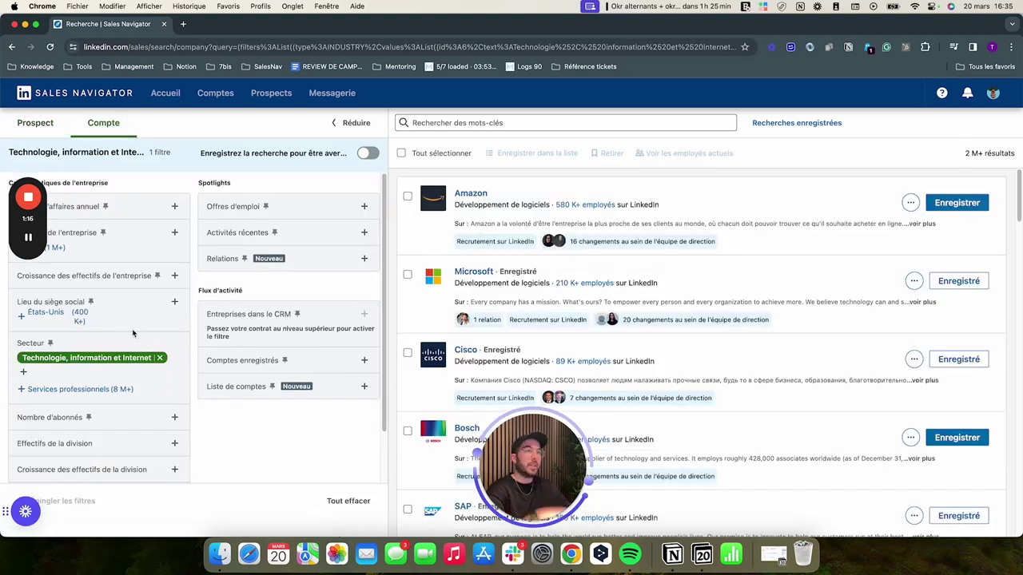
{"action": "left_click_drag", "start_coordinate": [30, 218], "coordinate": [160, 176]}
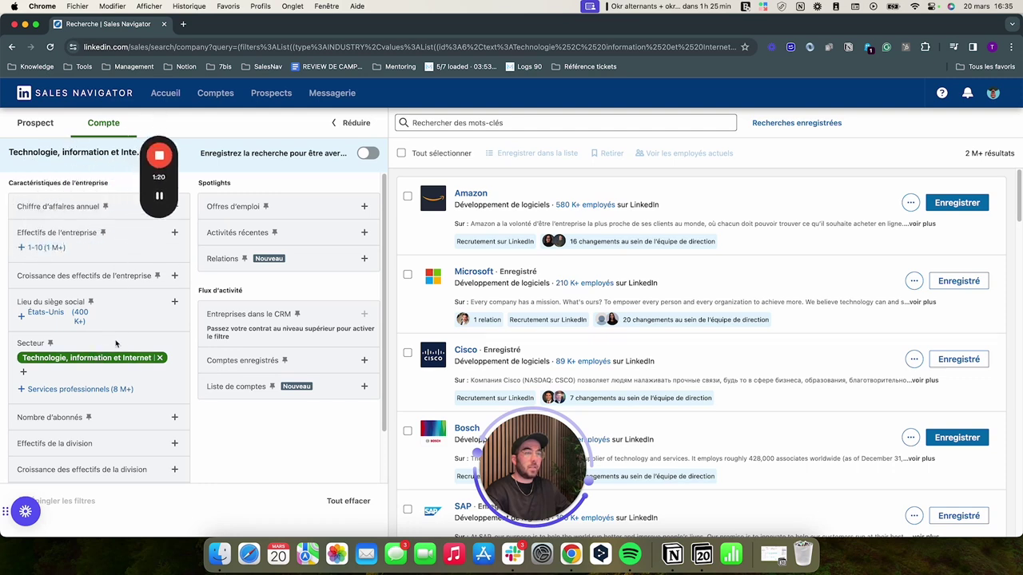
{"action": "scroll", "coordinate": [112, 352], "scroll_direction": "down", "scroll_amount": 1}
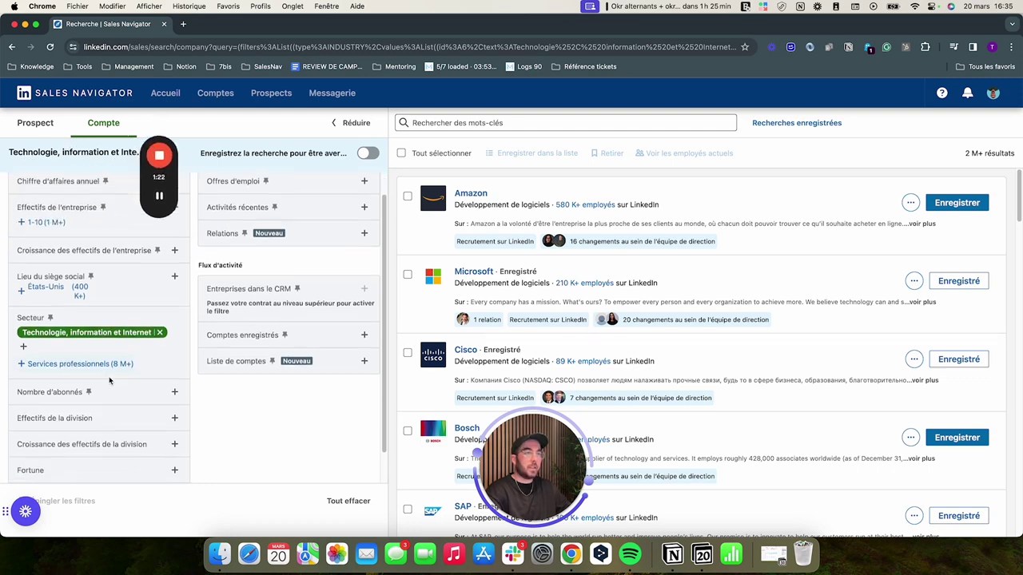
{"action": "left_click", "coordinate": [160, 394]}
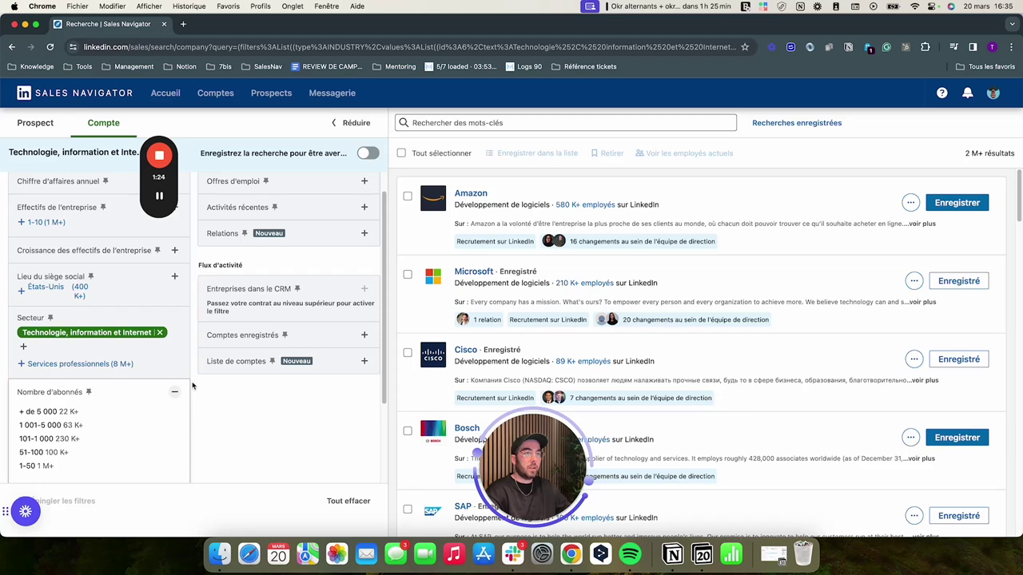
{"action": "left_click", "coordinate": [176, 392]}
Add a division headcount filter for Développement commercial with a minimum of 5
{"action": "scroll", "coordinate": [235, 411], "scroll_direction": "down", "scroll_amount": 1}
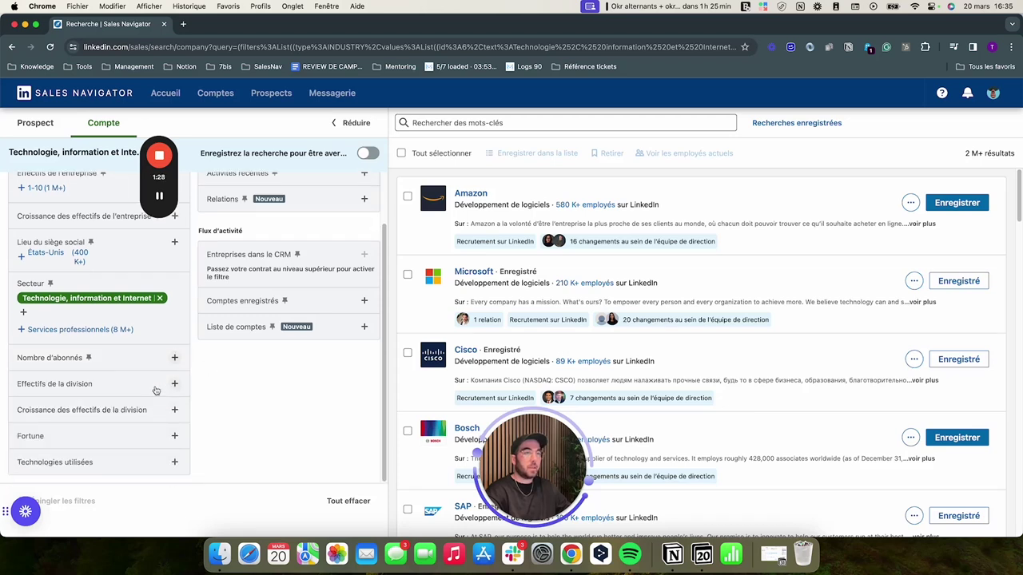
{"action": "left_click", "coordinate": [156, 389]}
{"action": "left_click", "coordinate": [84, 405]}
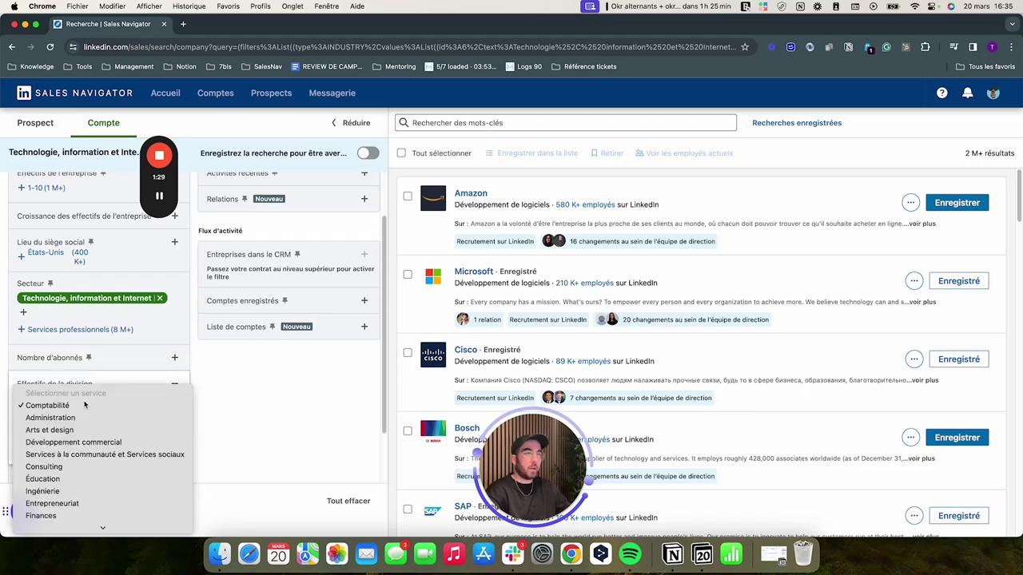
{"action": "left_click", "coordinate": [64, 442]}
{"action": "left_click", "coordinate": [45, 423]}
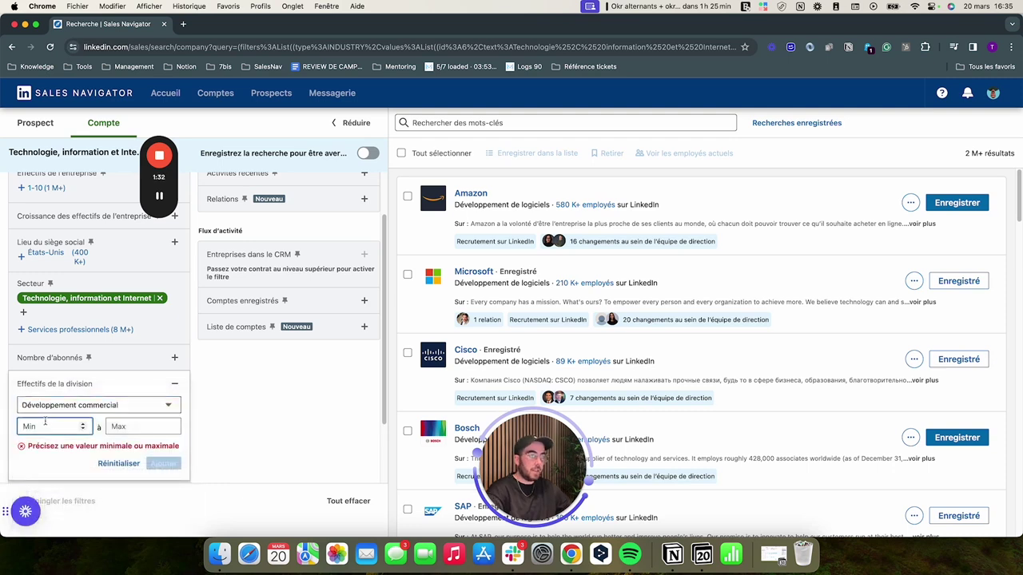
{"action": "type", "text": "5"}
{"action": "left_click", "coordinate": [149, 448]}
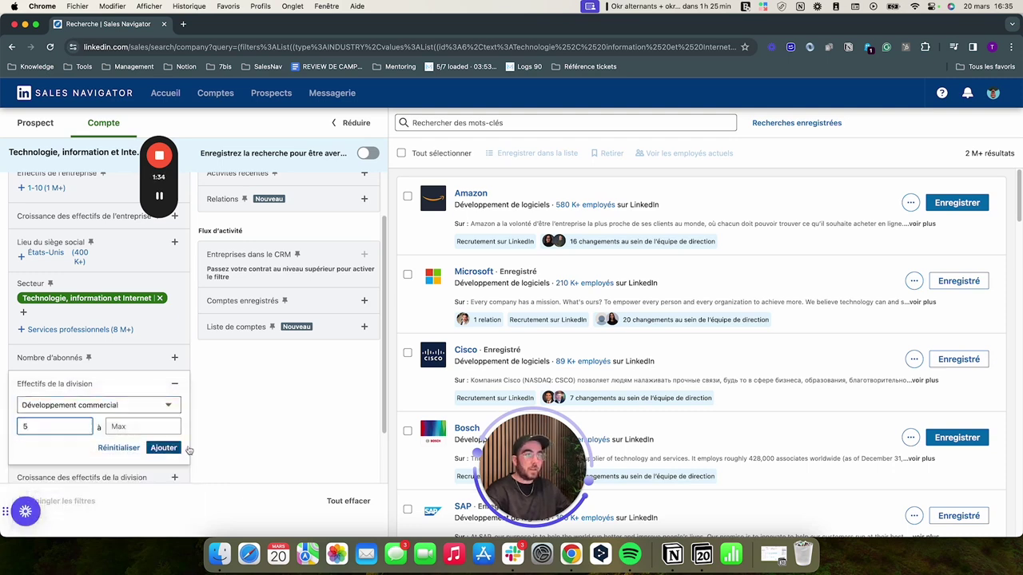
Add a division headcount growth filter for Développement commercial with a minimum of 10%
{"action": "scroll", "coordinate": [128, 405], "scroll_direction": "down", "scroll_amount": 1}
{"action": "left_click", "coordinate": [128, 407]}
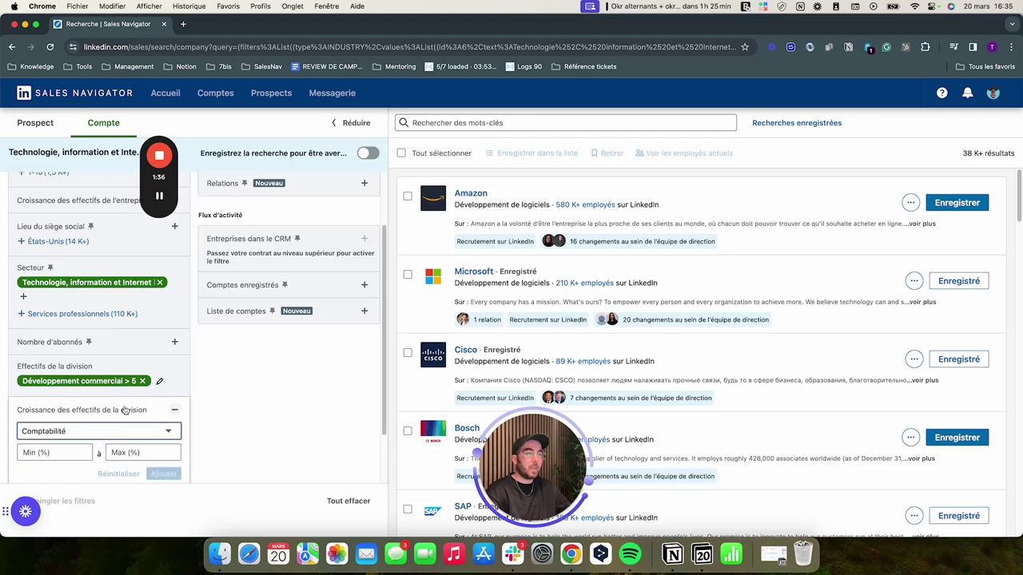
{"action": "left_click", "coordinate": [76, 434]}
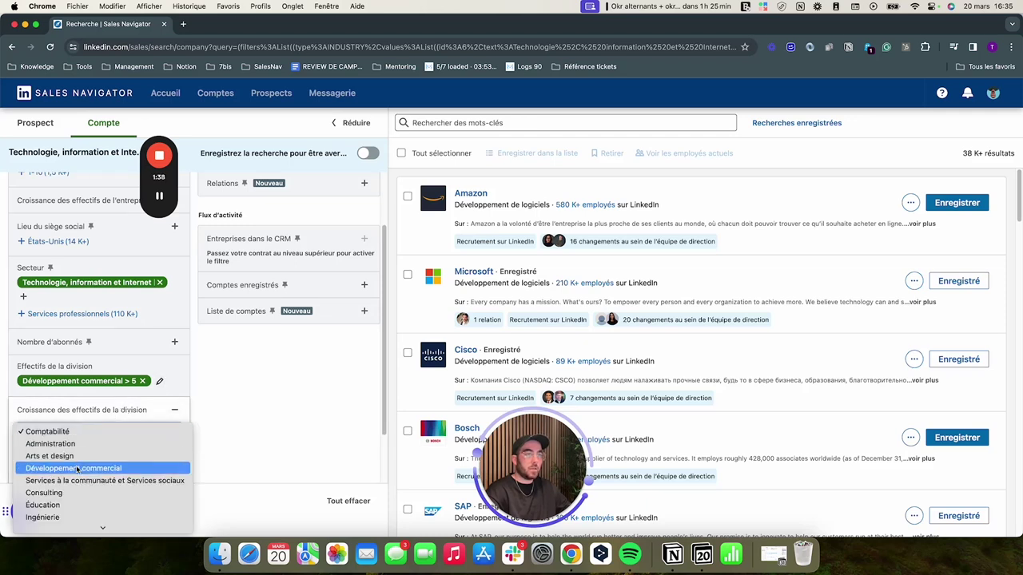
{"action": "left_click", "coordinate": [77, 469]}
{"action": "left_click", "coordinate": [53, 453]}
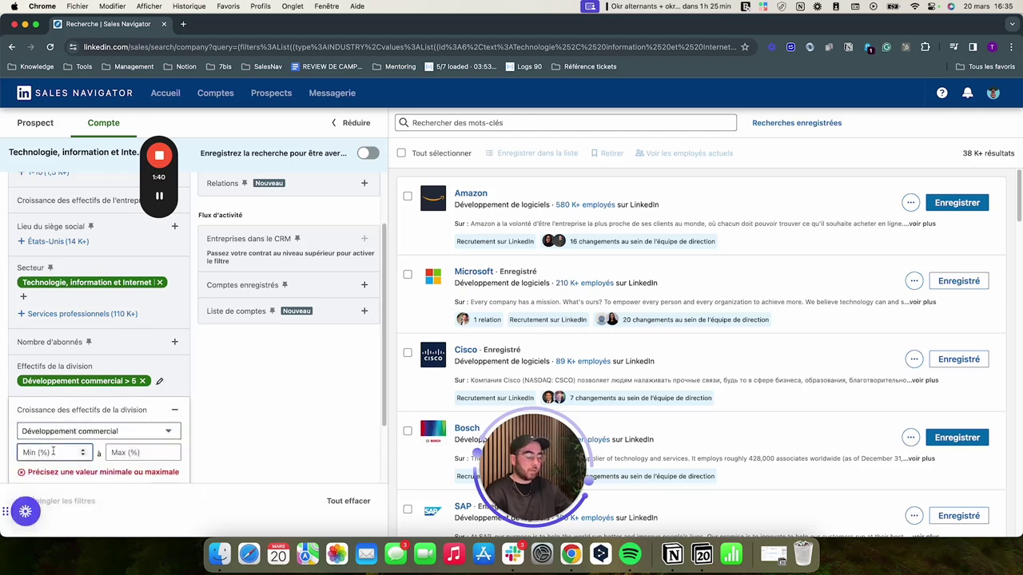
{"action": "type", "text": "10"}
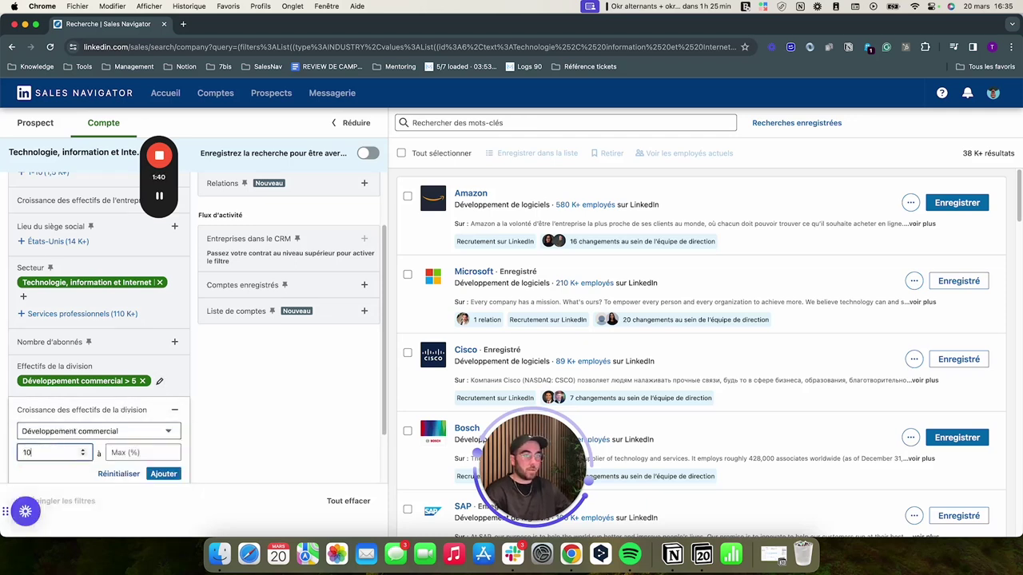
{"action": "left_click", "coordinate": [163, 474]}
Restrict the accounts to companies with job offers using the "Recrutement sur LinkedIn" option
{"action": "scroll", "coordinate": [294, 316], "scroll_direction": "up", "scroll_amount": 2}
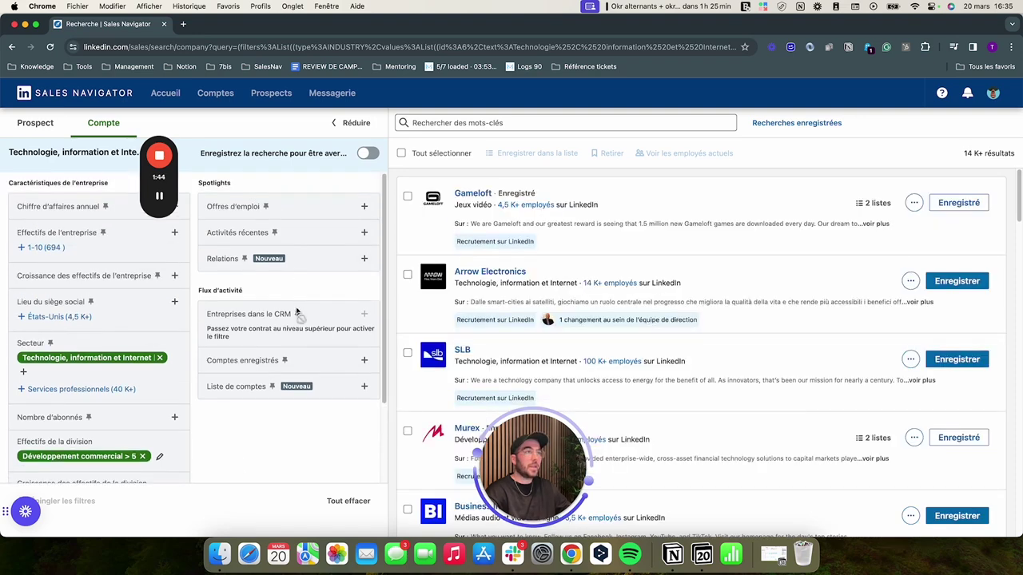
{"action": "left_click", "coordinate": [304, 213]}
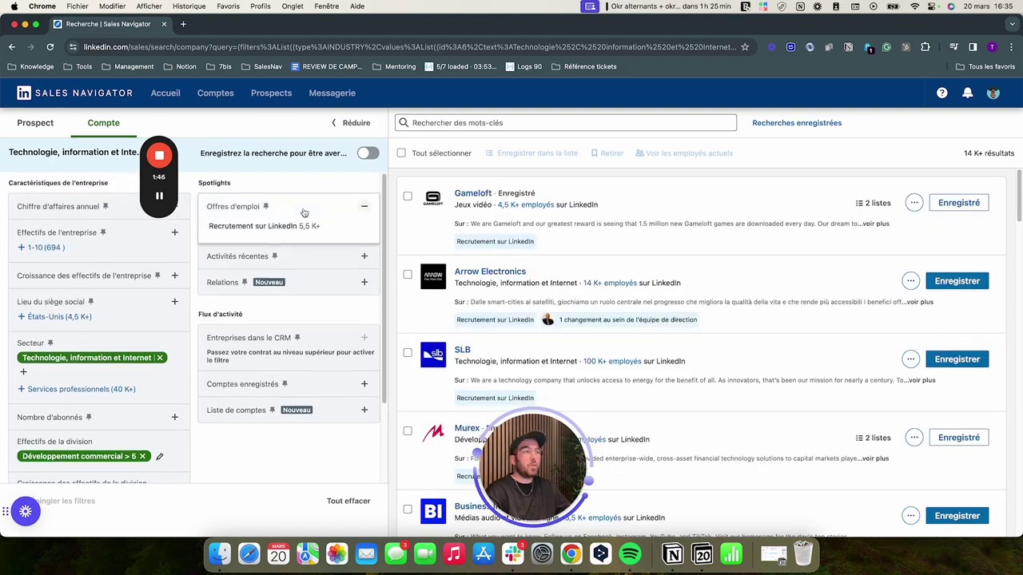
{"action": "left_click", "coordinate": [274, 229]}
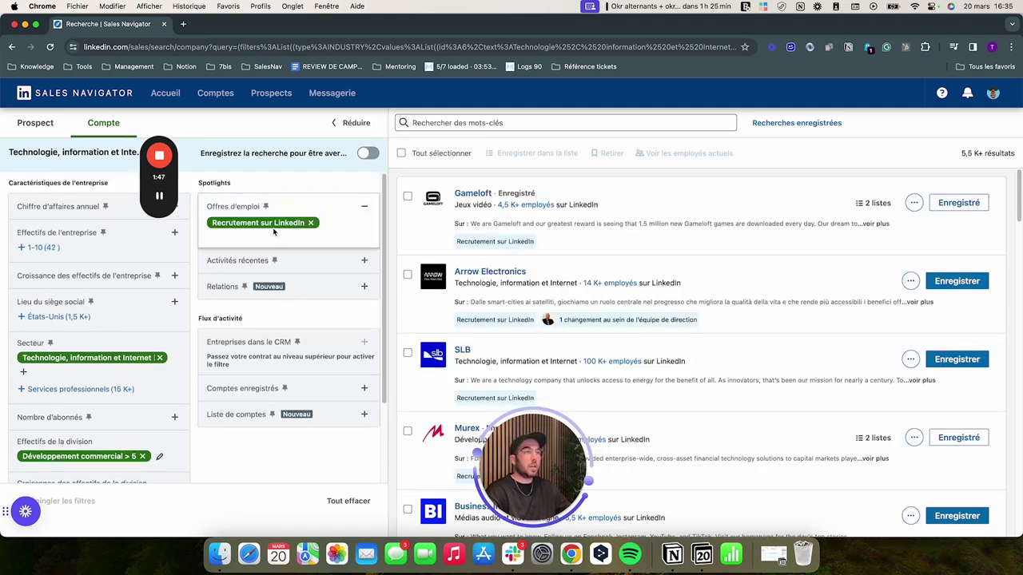
{"action": "left_click", "coordinate": [256, 311]}
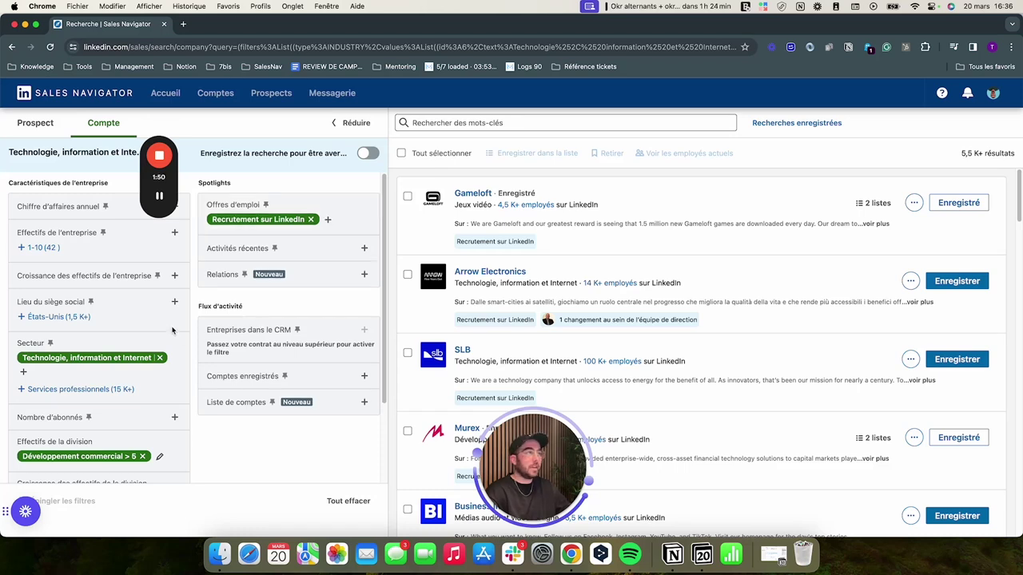
Filter the accounts by headquarters location, including France as a geographic region
{"action": "left_click", "coordinate": [128, 304]}
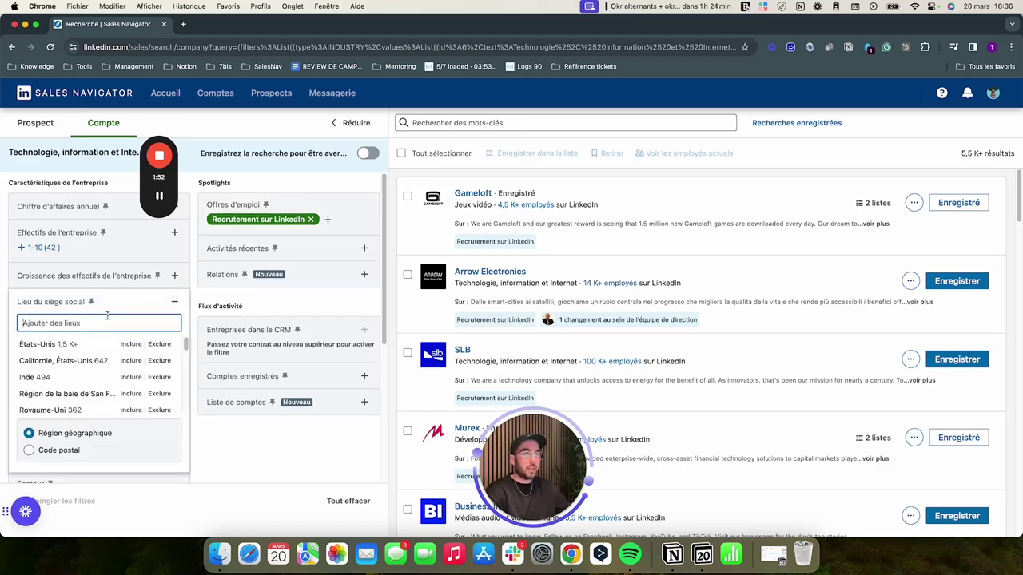
{"action": "type", "text": "france"}
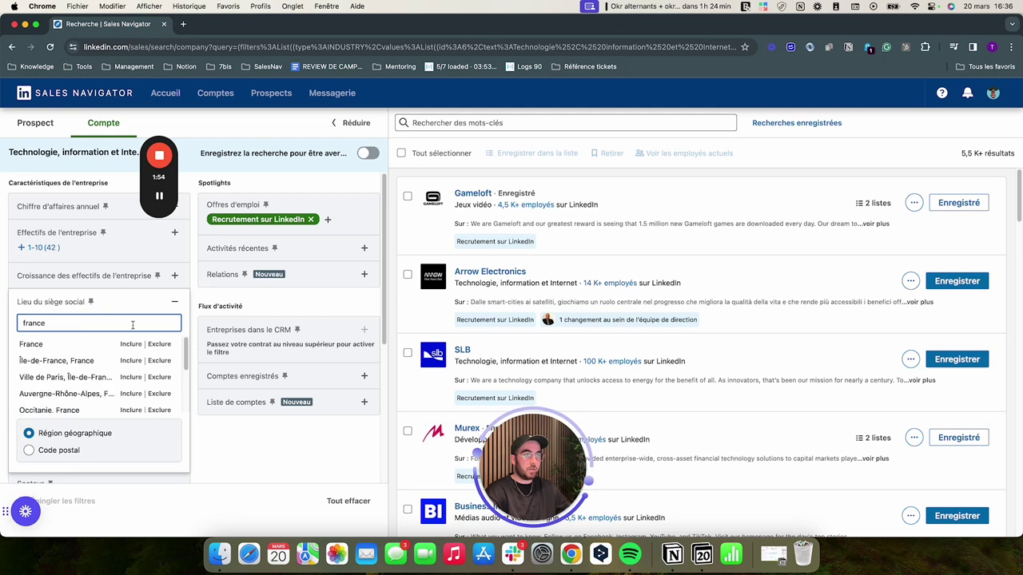
{"action": "left_click", "coordinate": [131, 345]}
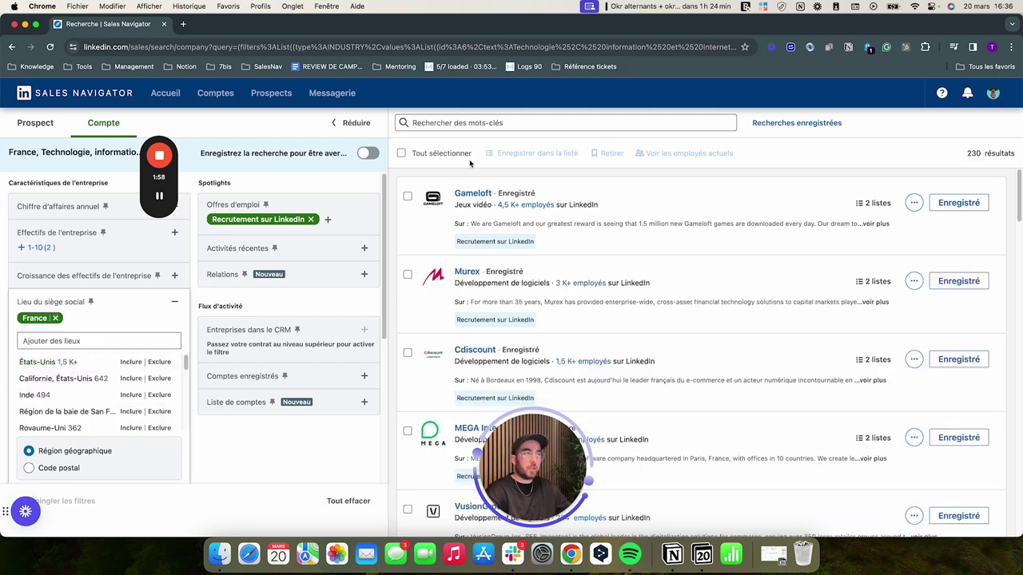
Select all accounts on the results page, view their current employees, and return to the account results
{"action": "left_click", "coordinate": [426, 153]}
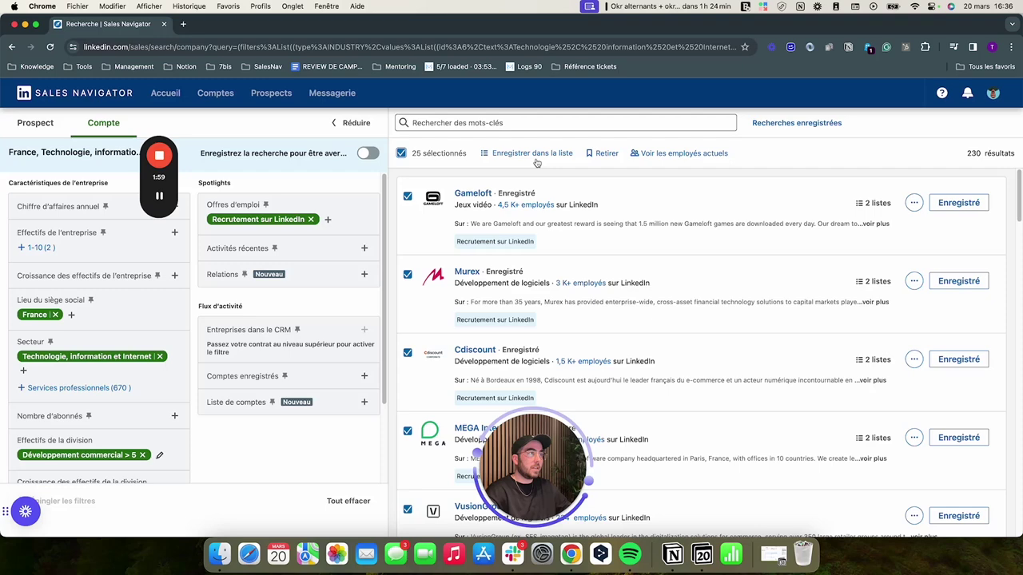
{"action": "left_click", "coordinate": [674, 155]}
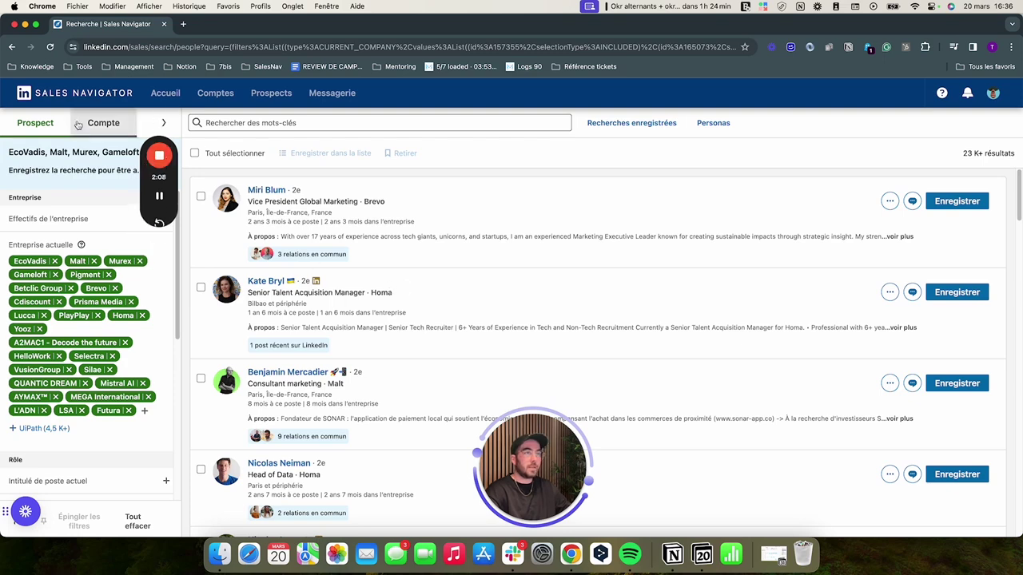
{"action": "left_click", "coordinate": [12, 47]}
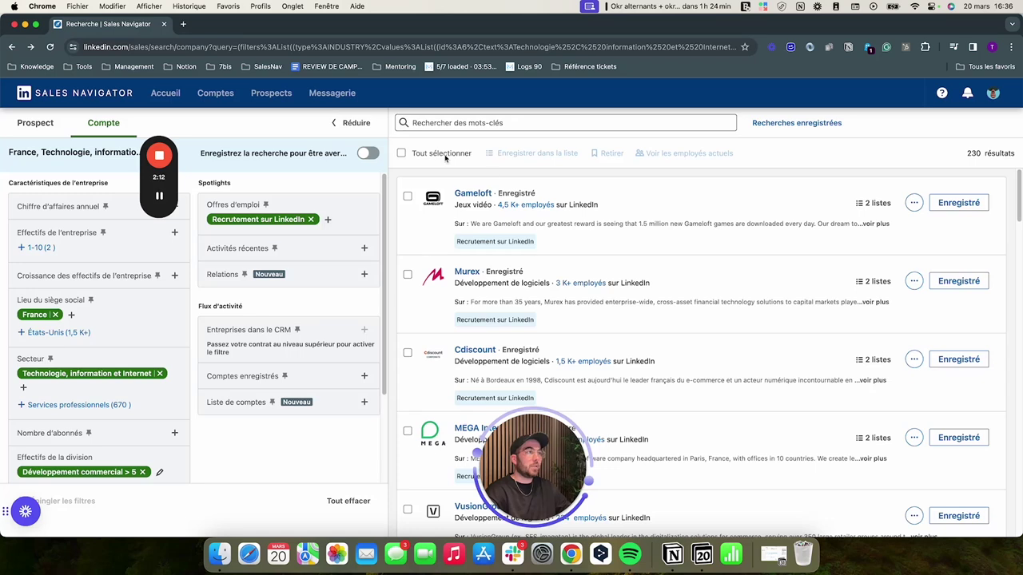
Select all accounts on the results page and start a new account list to save them in
{"action": "left_click", "coordinate": [402, 154]}
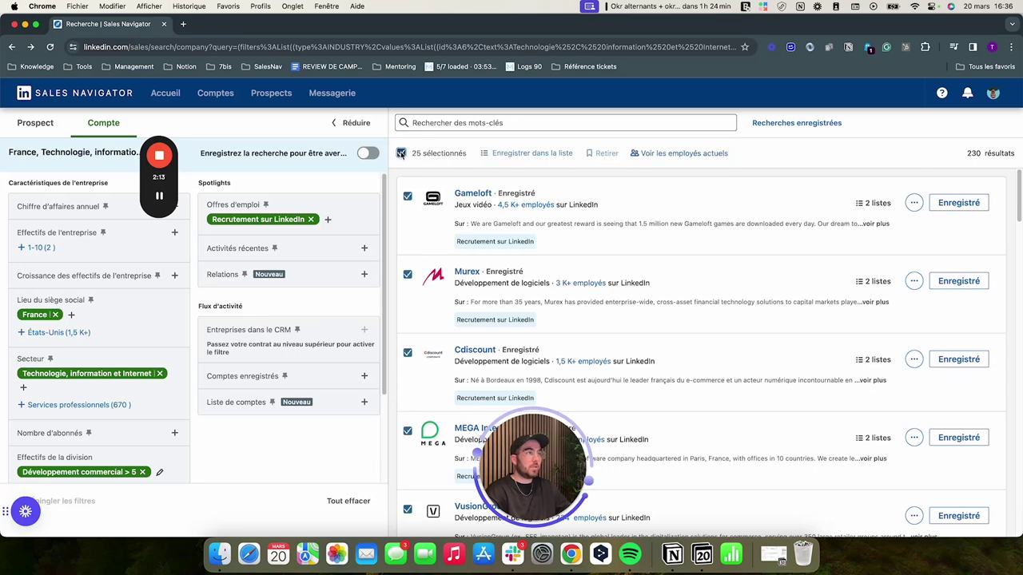
{"action": "left_click", "coordinate": [517, 155]}
{"action": "left_click", "coordinate": [514, 402]}
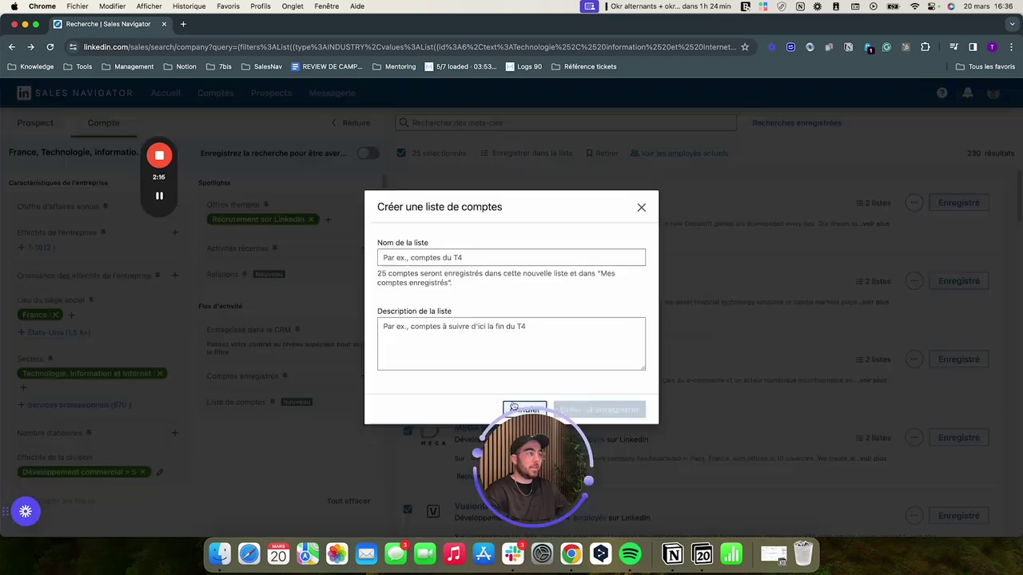
Name the new account list "Entreprises cibles, 5 sales, 10%, technologie et internet"
{"action": "left_click", "coordinate": [442, 256]}
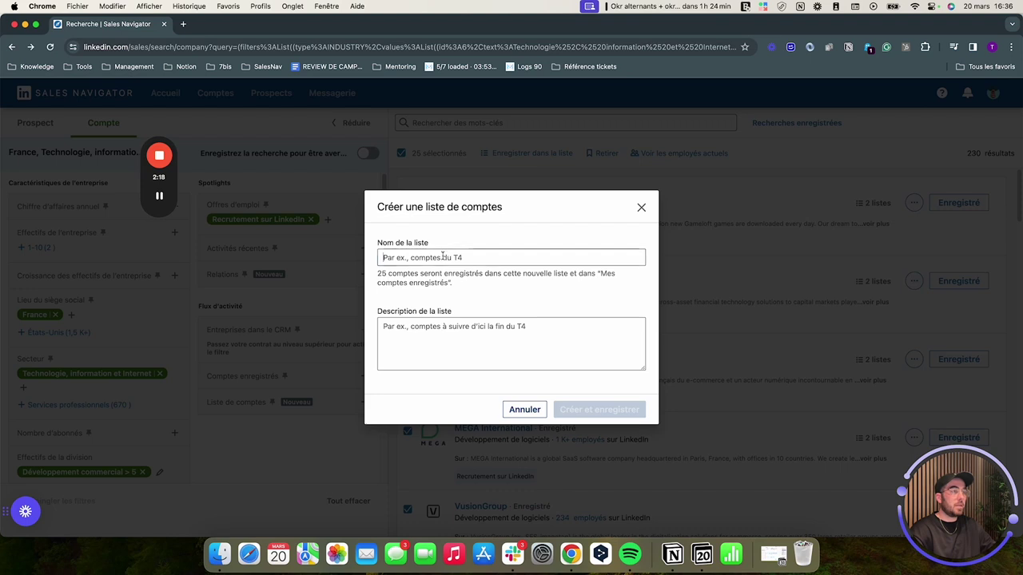
{"action": "type", "text": "Entrepr"}
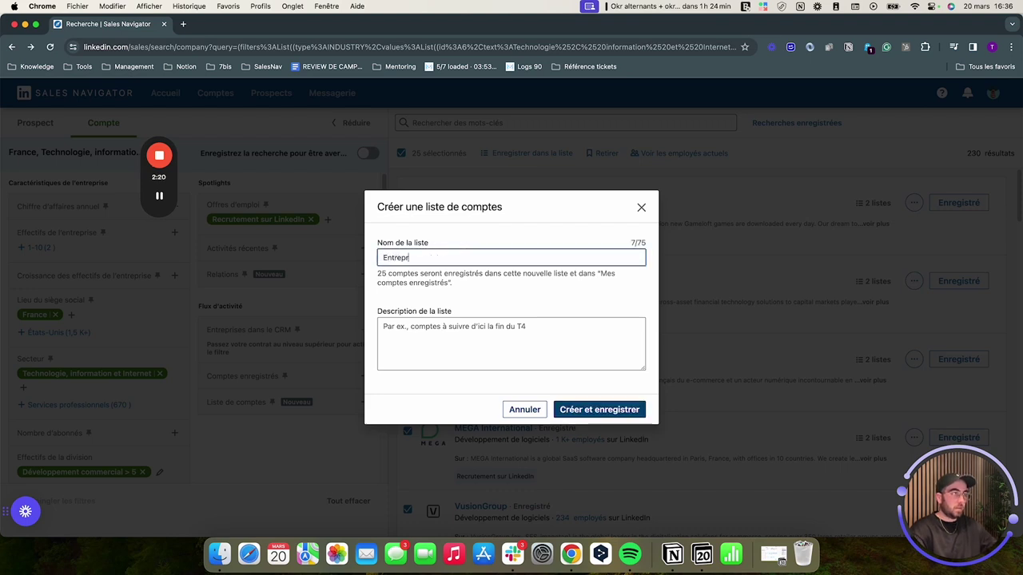
{"action": "type", "text": "ises cibles, "}
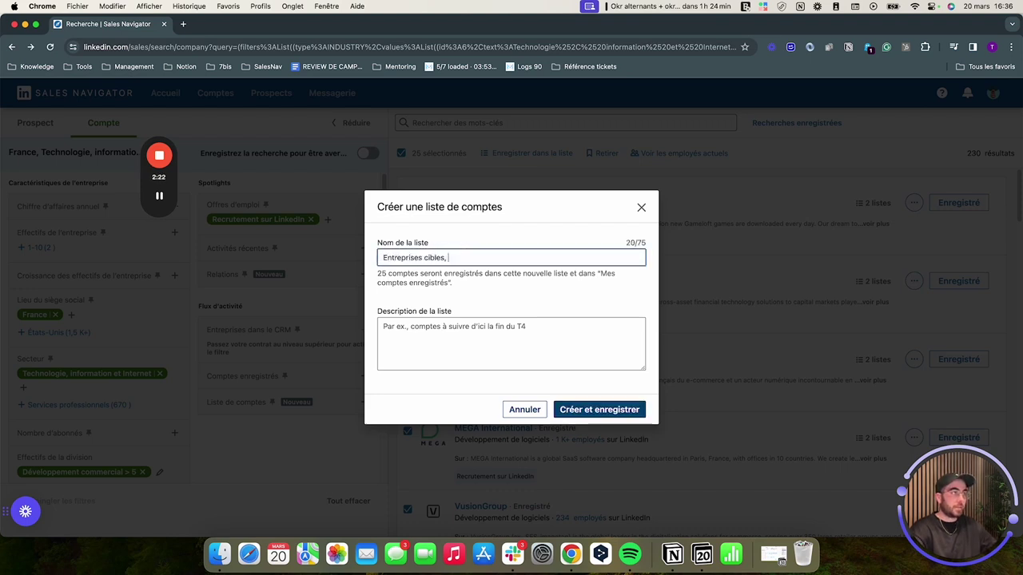
{"action": "type", "text": "5 sales, "}
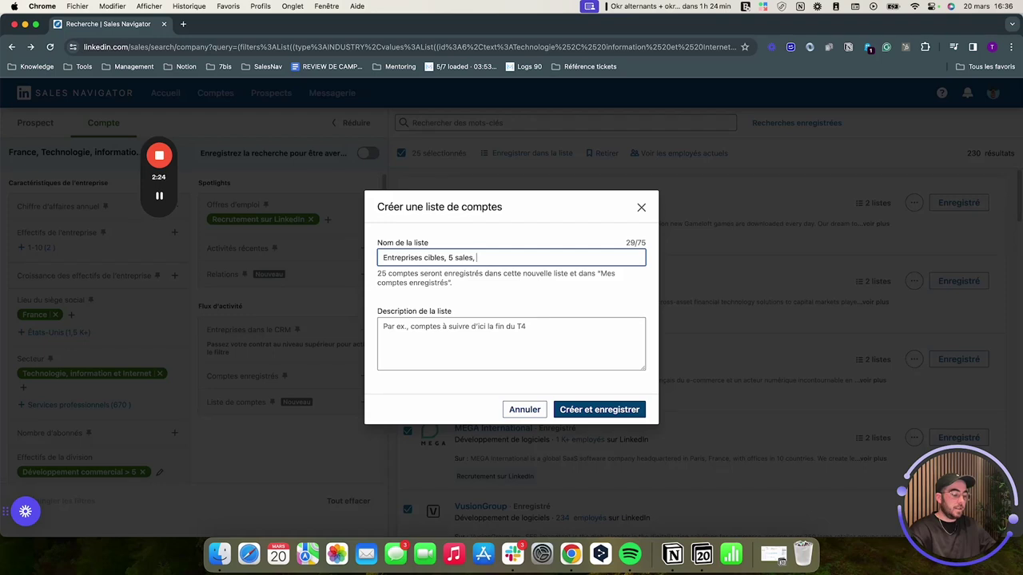
{"action": "type", "text": "10%"}
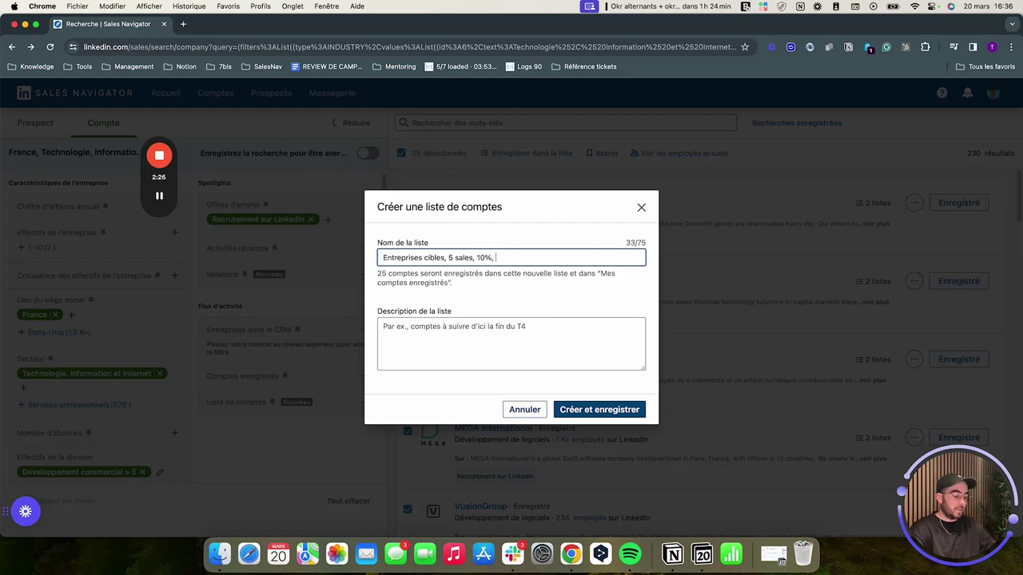
{"action": "type", "text": ", technologie et"}
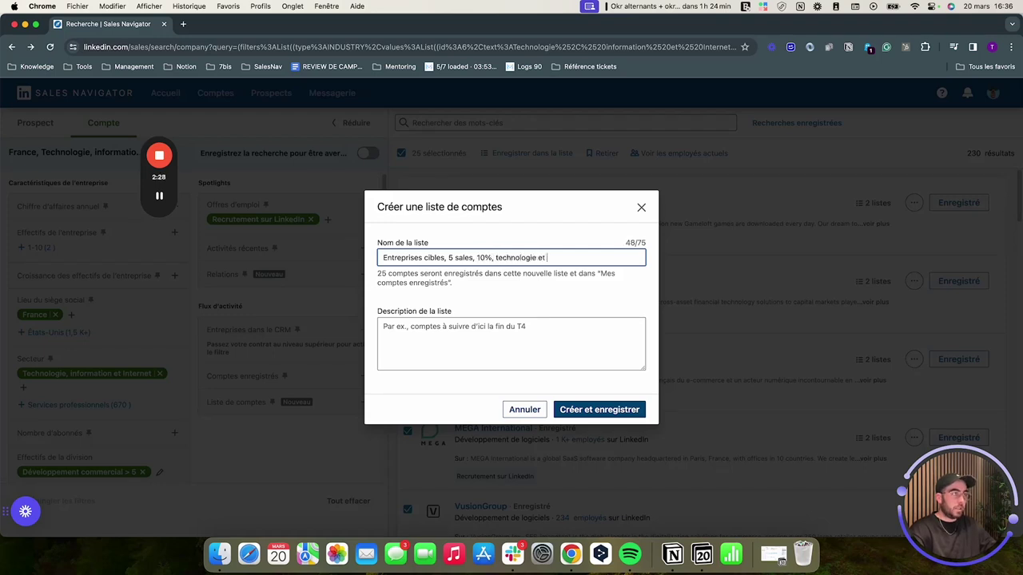
{"action": "type", "text": " internet"}
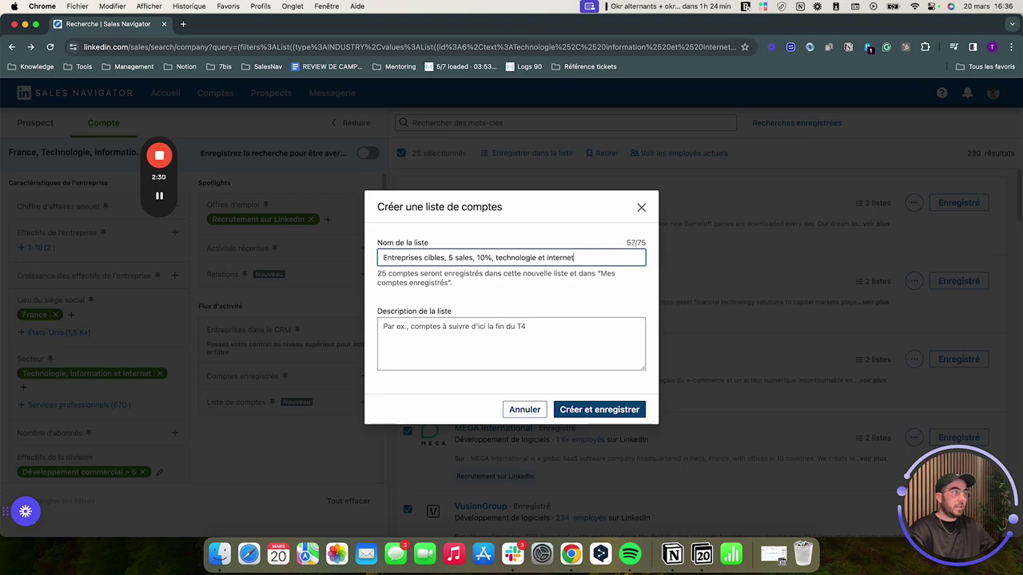
Create the new account list with the selected accounts saved in it, and go to page 2 of the results
{"action": "left_click", "coordinate": [621, 410]}
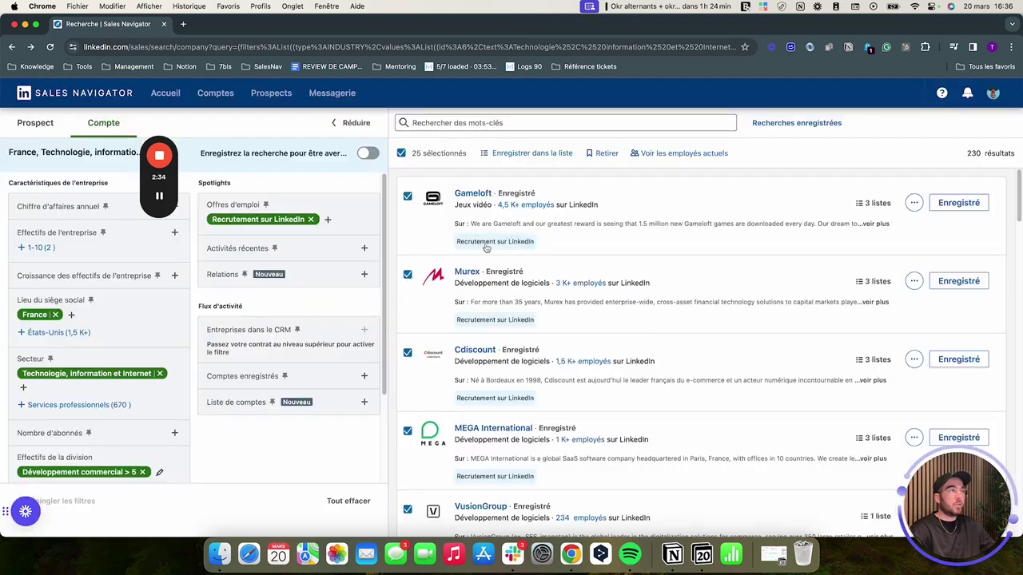
{"action": "scroll", "coordinate": [615, 320], "scroll_direction": "down", "scroll_amount": 20}
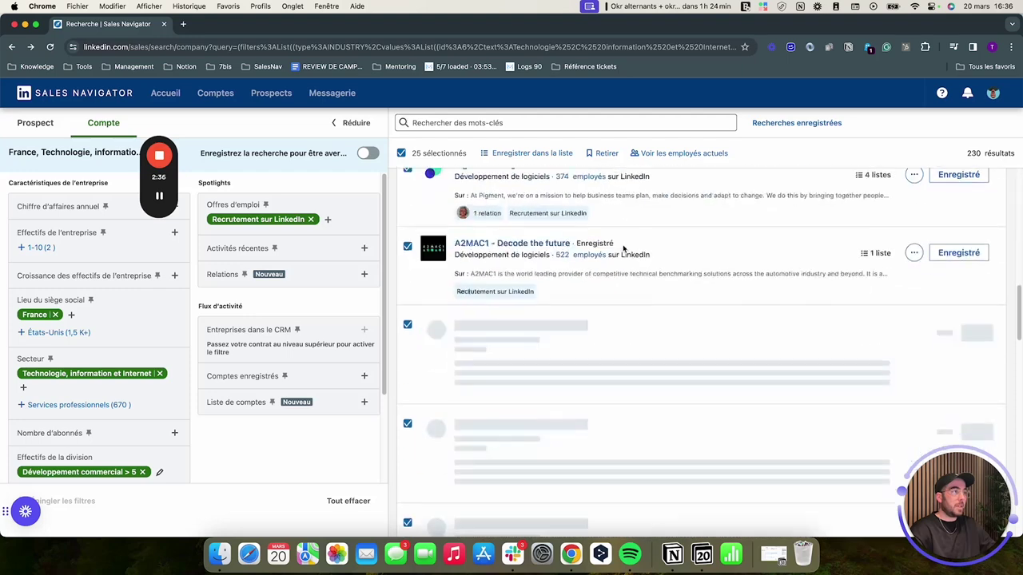
{"action": "scroll", "coordinate": [622, 354], "scroll_direction": "down", "scroll_amount": 2}
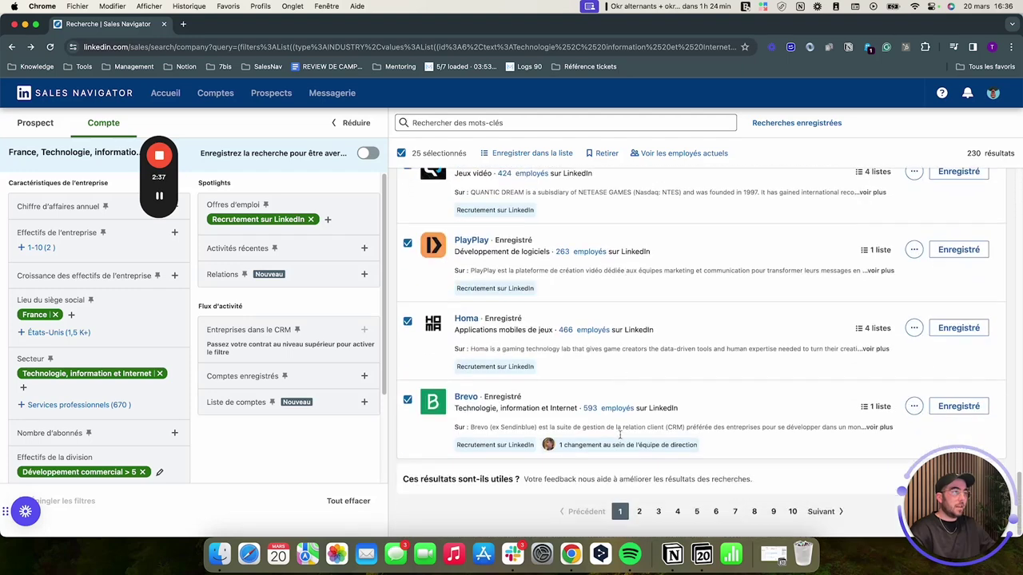
{"action": "left_click", "coordinate": [640, 513]}
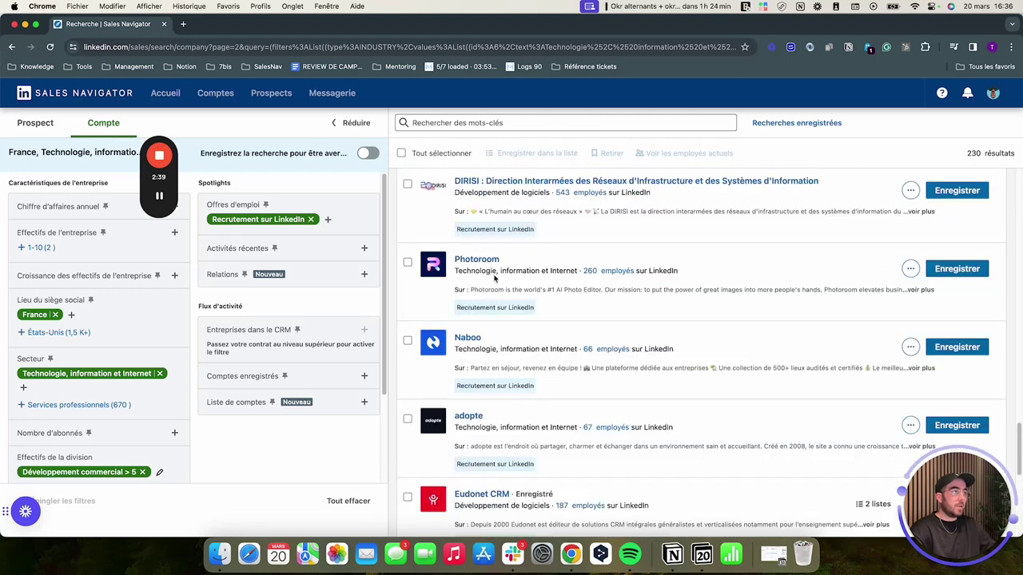
Select all accounts on page 2 and save them in the "Entreprises cibles, 5 sales, 10%, technologie et internet" list
{"action": "left_click", "coordinate": [401, 153]}
{"action": "left_click", "coordinate": [542, 157]}
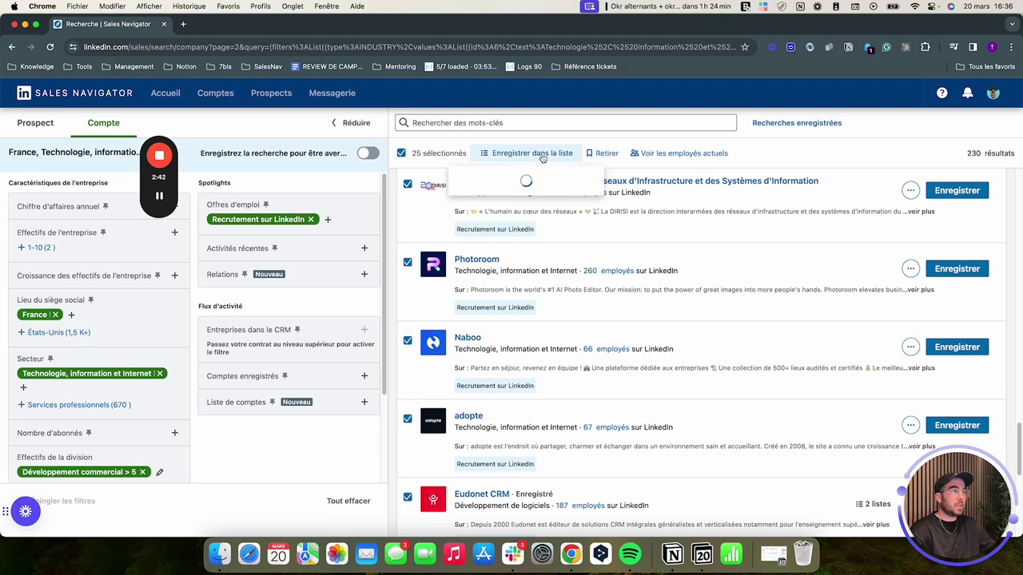
{"action": "left_click", "coordinate": [516, 256]}
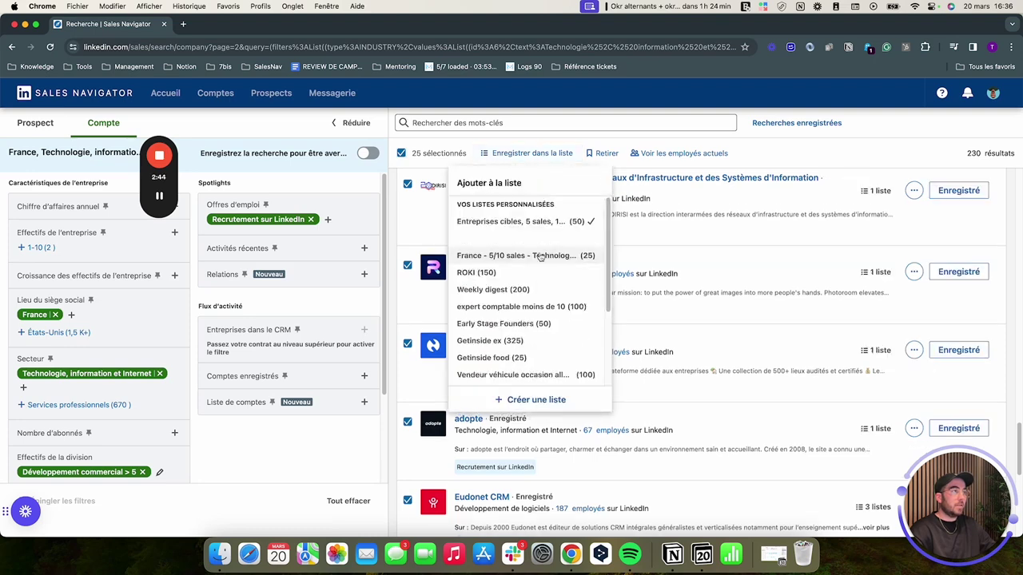
Start a new prospect search from the home page and filter it to include the account list "Entreprises cibles, 5 sales, 10%, technologie et internet"
{"action": "left_click", "coordinate": [27, 94]}
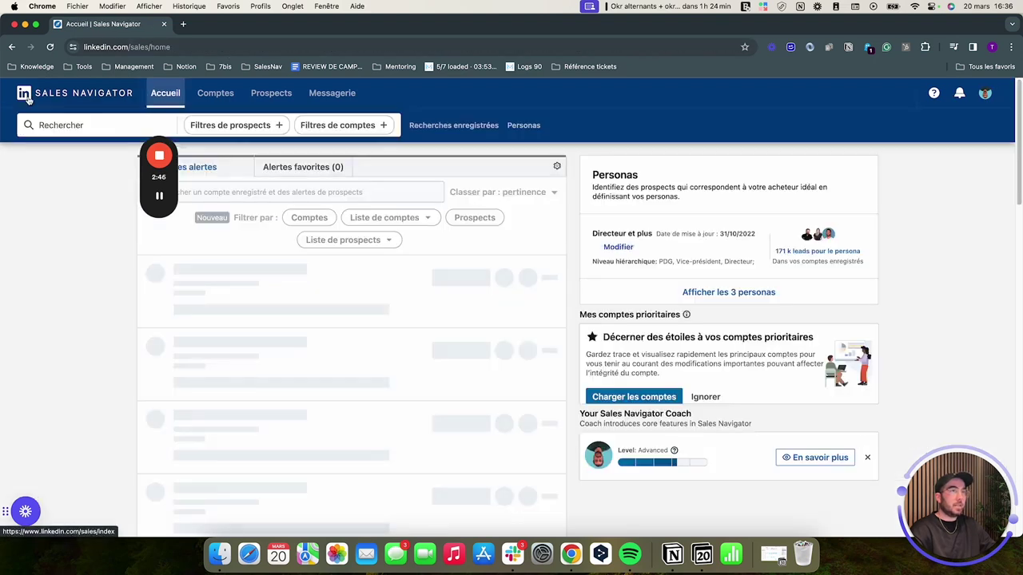
{"action": "left_click", "coordinate": [250, 128]}
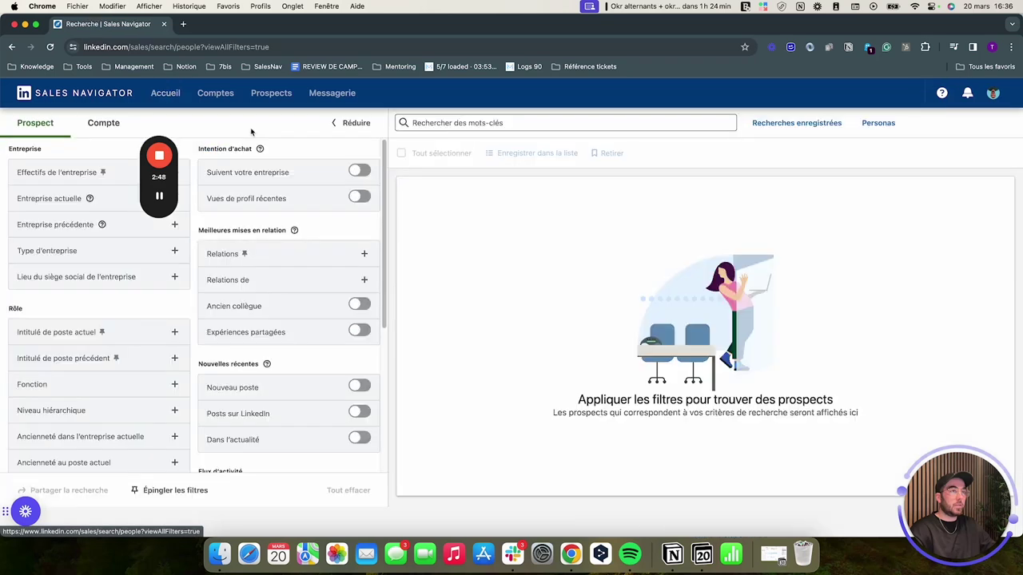
{"action": "scroll", "coordinate": [283, 284], "scroll_direction": "down", "scroll_amount": 5}
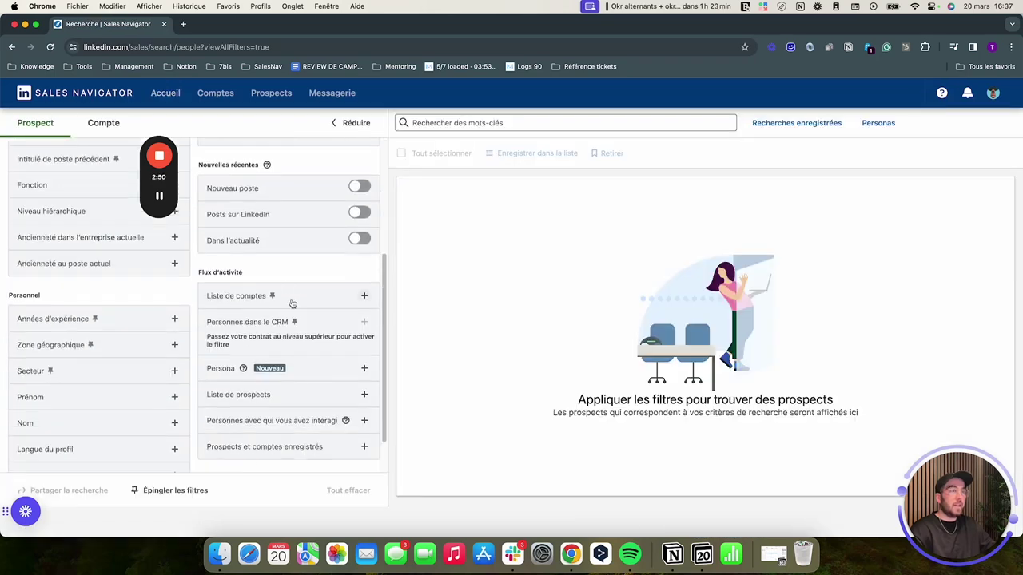
{"action": "left_click", "coordinate": [309, 299]}
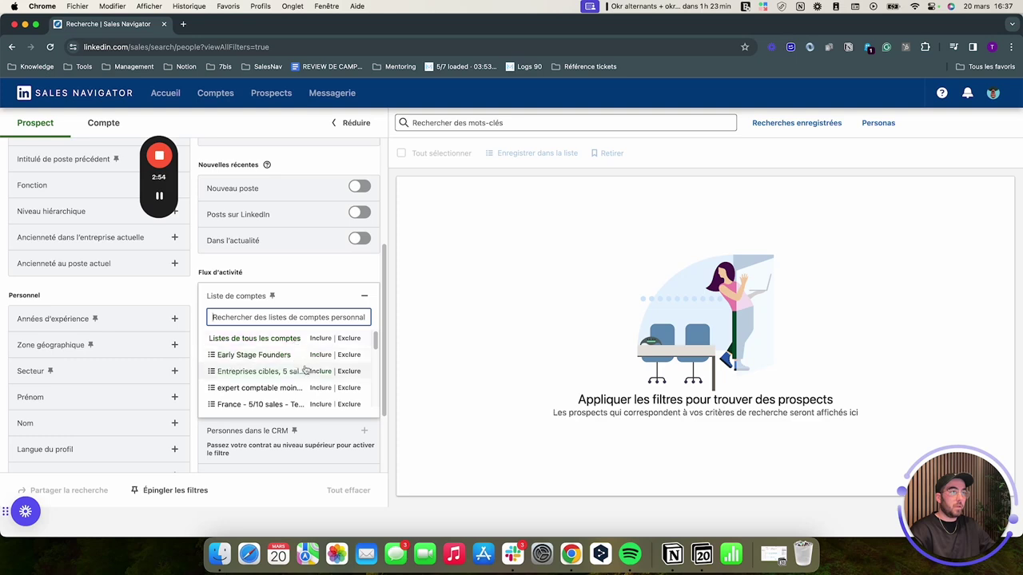
{"action": "left_click", "coordinate": [319, 372]}
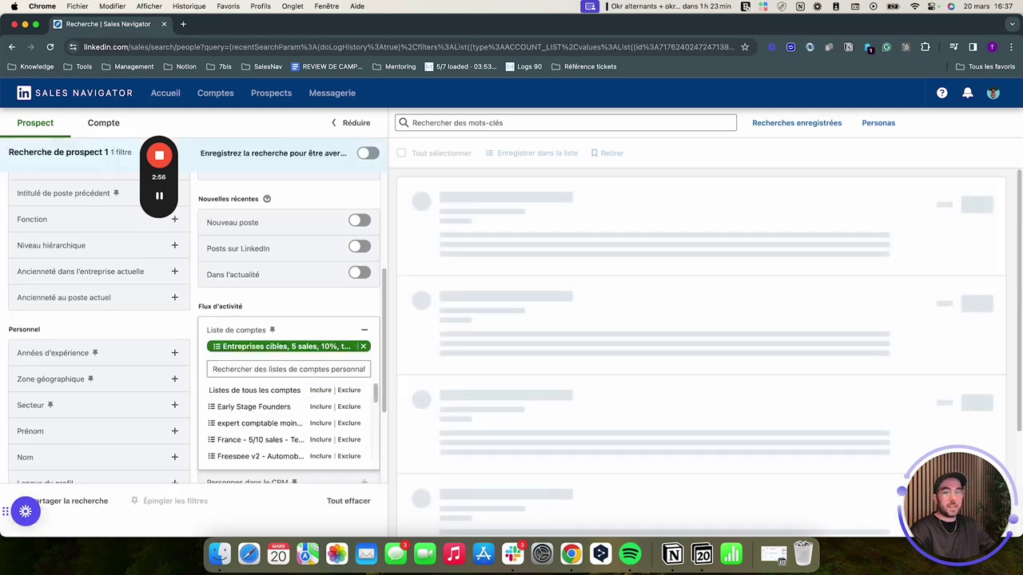